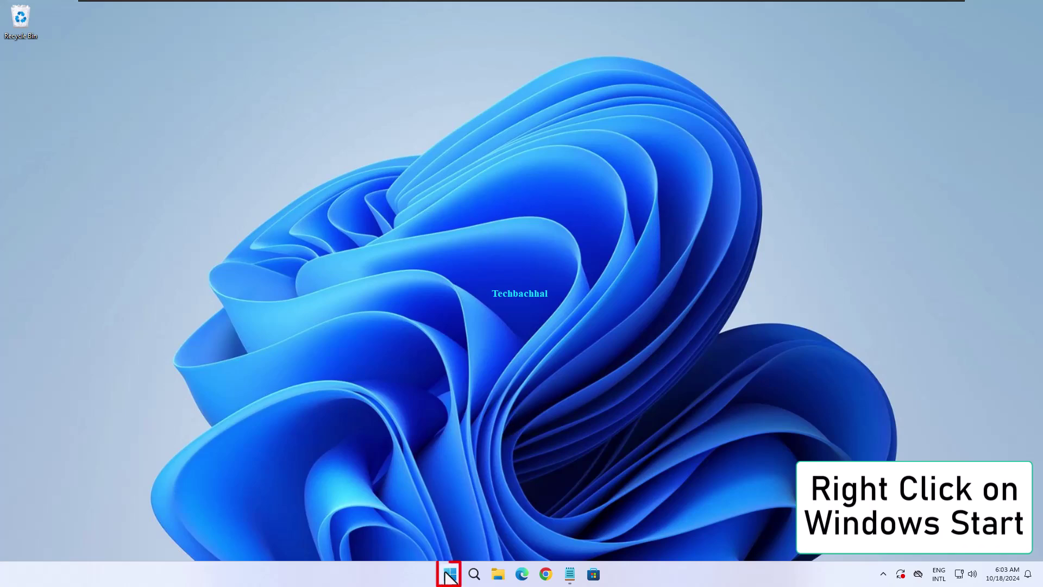
Step: Launch the Settings app from the Start button's right-click (Win+X) menu
right_click(447, 574)
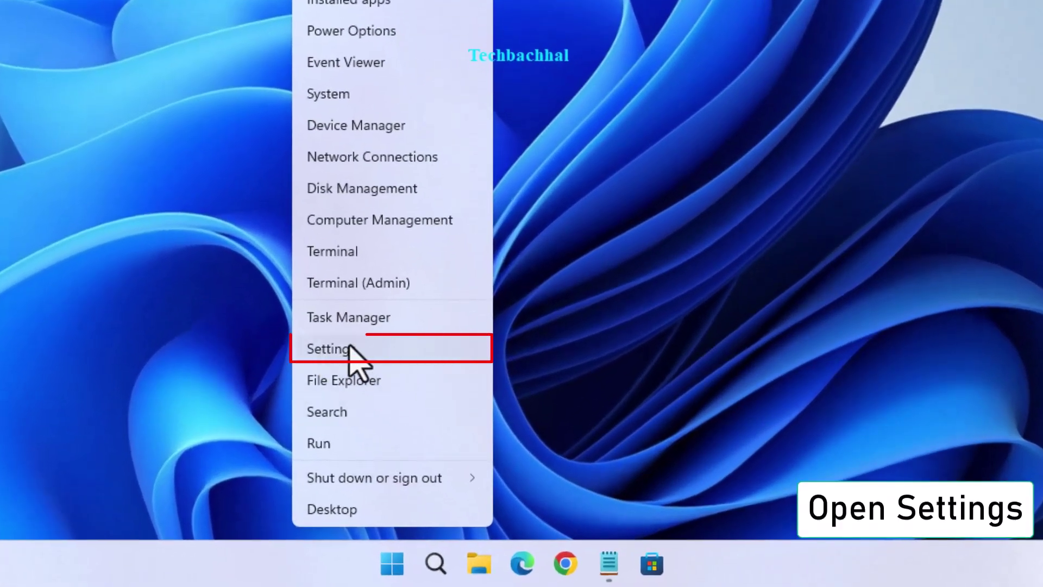
left_click(350, 349)
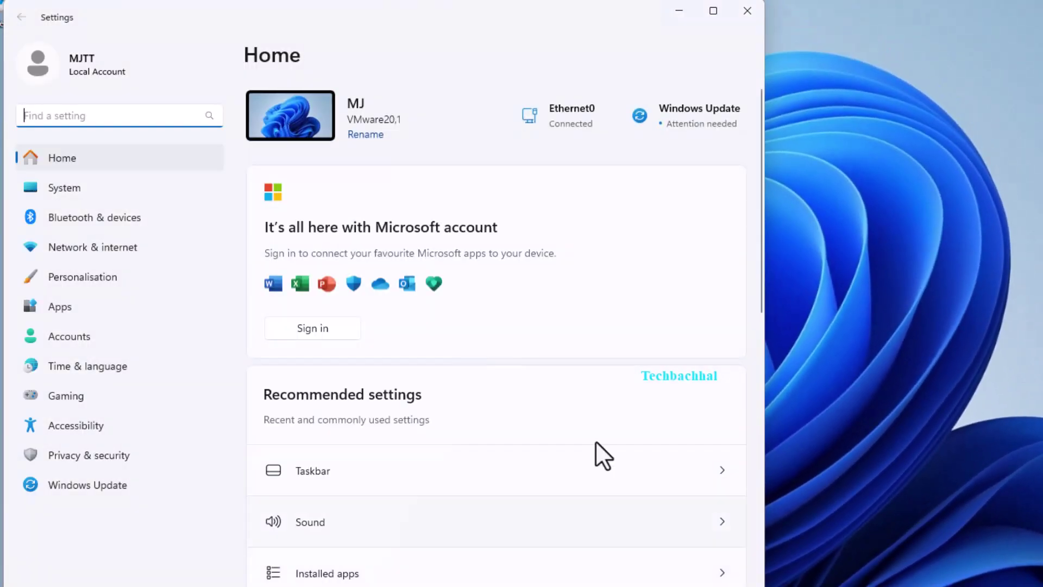
Step: Navigate to the System > Display page in Settings
left_click(73, 196)
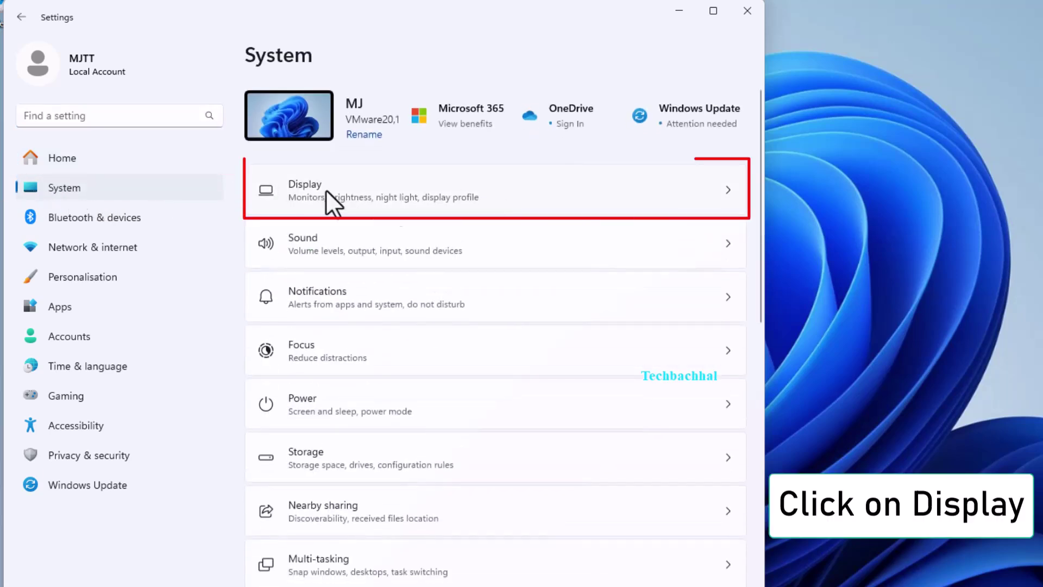
left_click(402, 183)
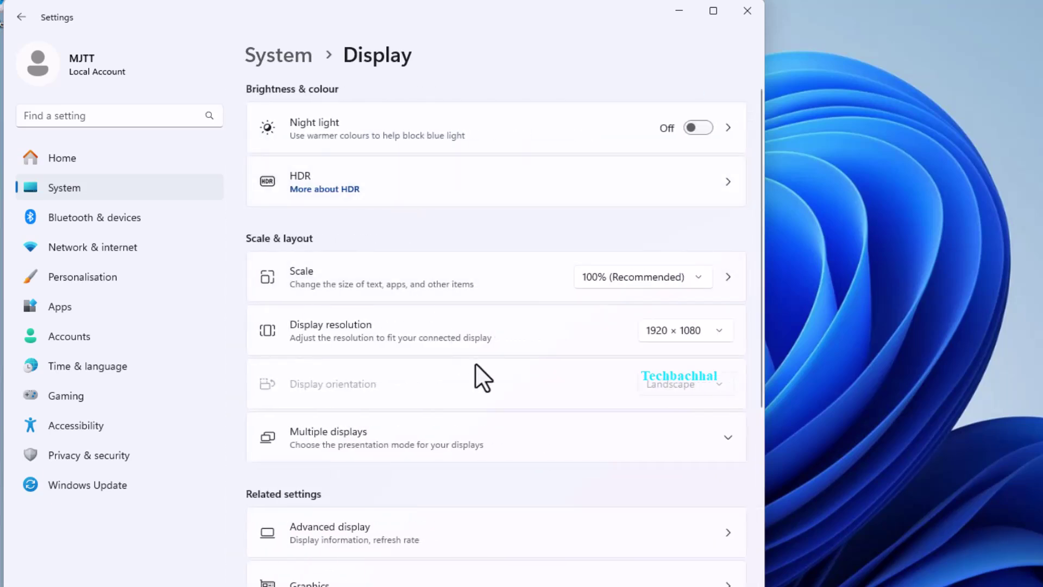
scroll(475, 363, "down", 3)
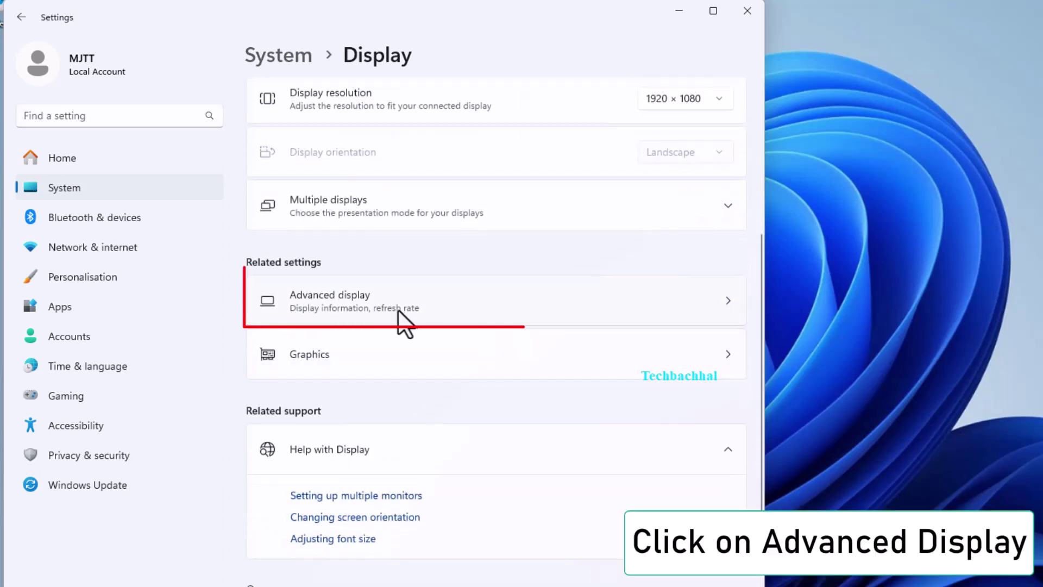
Step: Set the refresh rate to 60 Hz under Advanced display, then close Settings
left_click(470, 294)
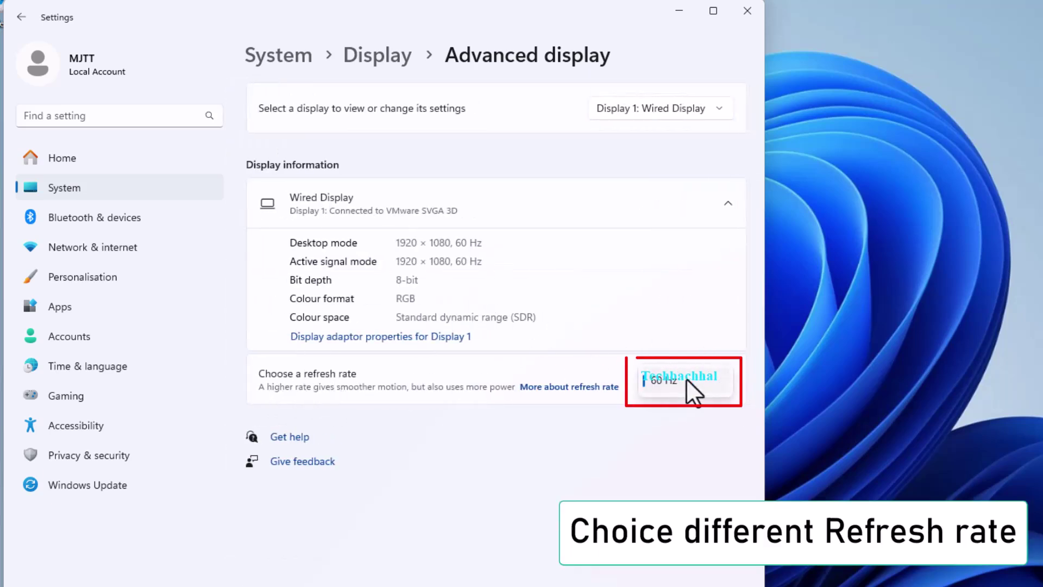
left_click(686, 378)
left_click(654, 461)
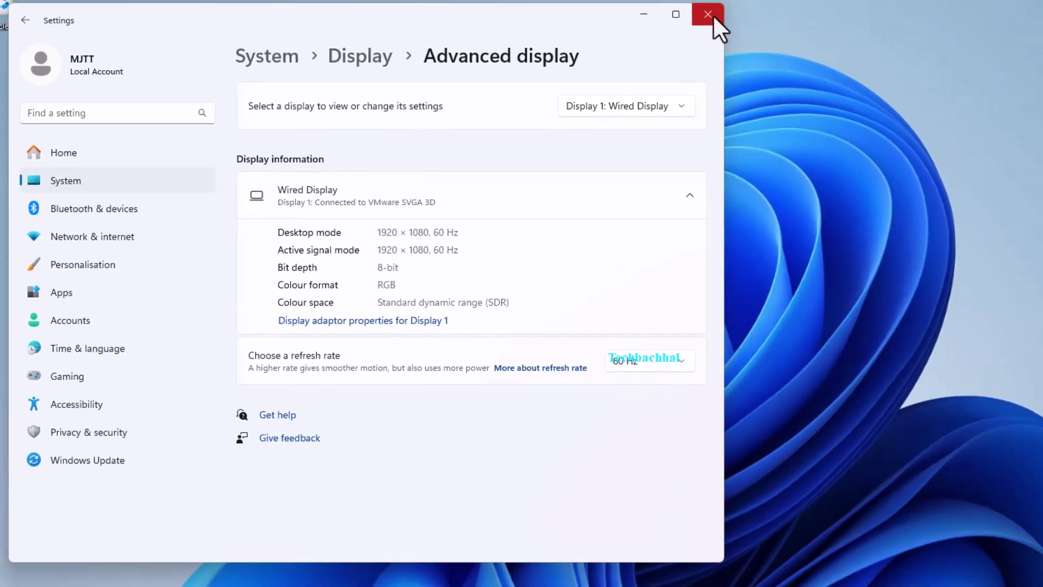
left_click(746, 10)
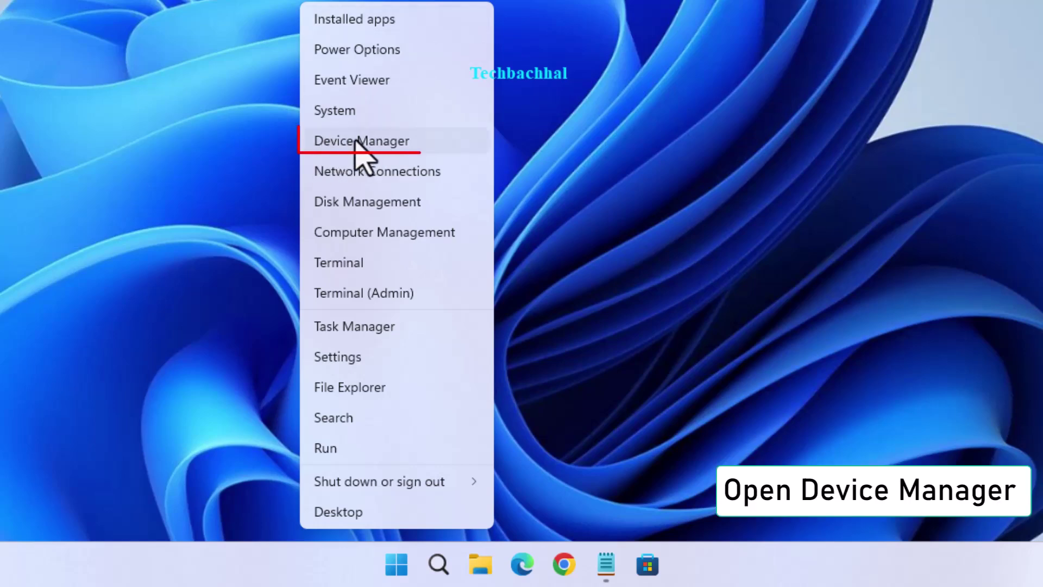
Step: Launch Device Manager from the Win+X system shortcuts menu
left_click(358, 140)
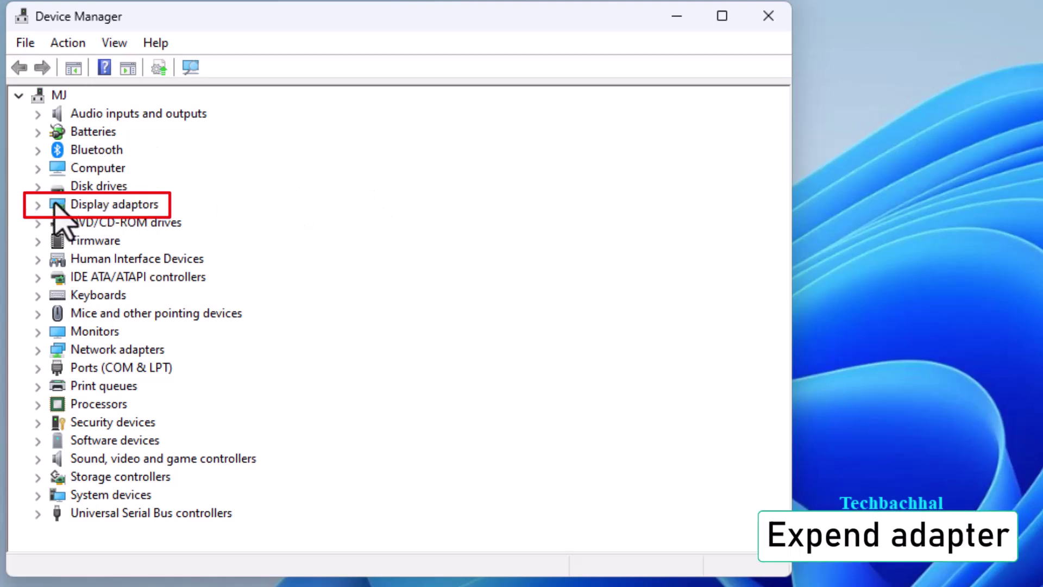
Step: Expand Display adaptors and start Update driver for VMware SVGA 3D
left_click(37, 204)
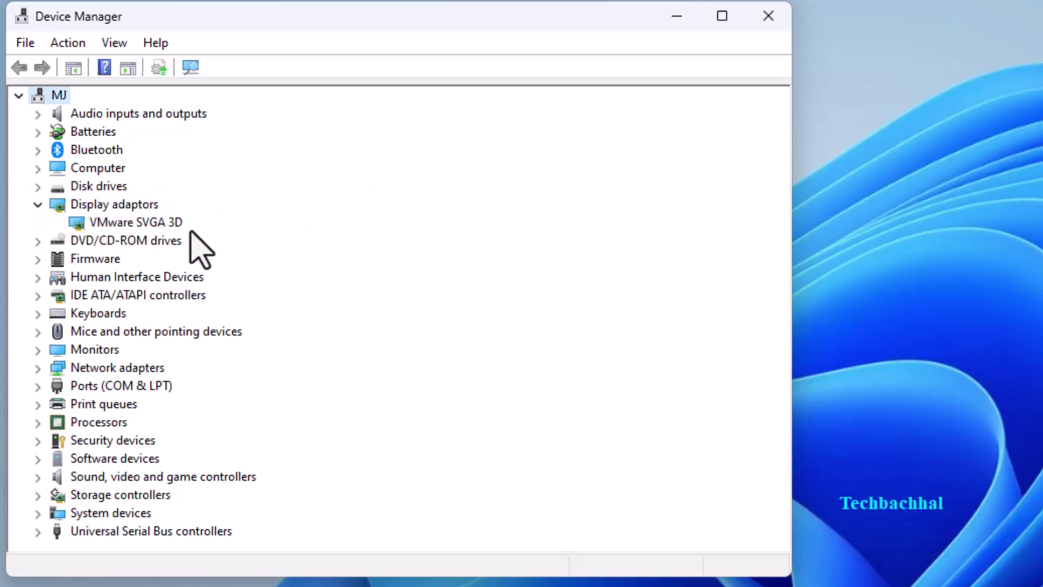
right_click(138, 224)
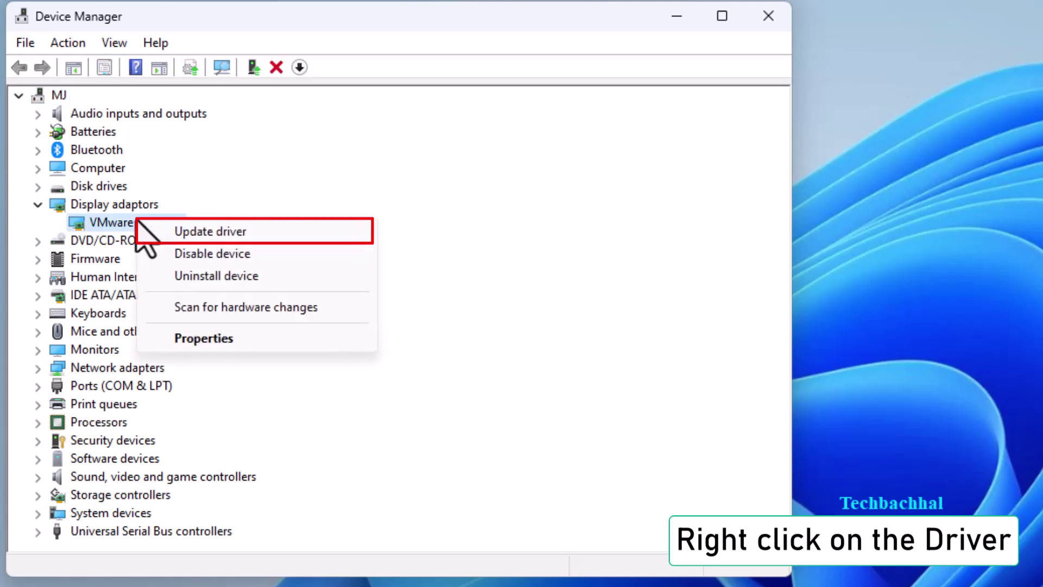
left_click(211, 232)
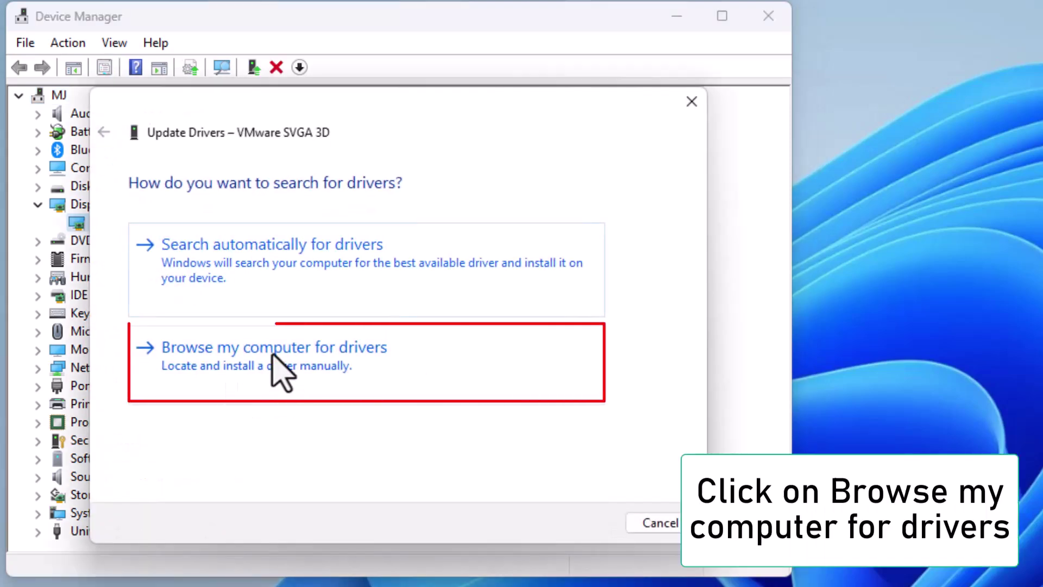
Step: Reinstall VMware SVGA 3D from the computer's driver list, then close the wizard
left_click(277, 367)
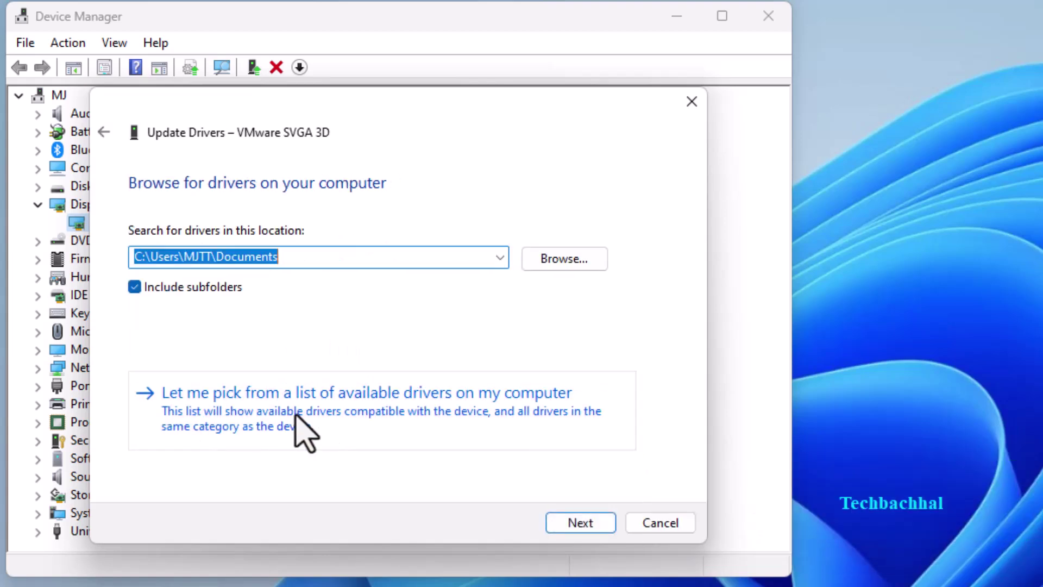
left_click(302, 416)
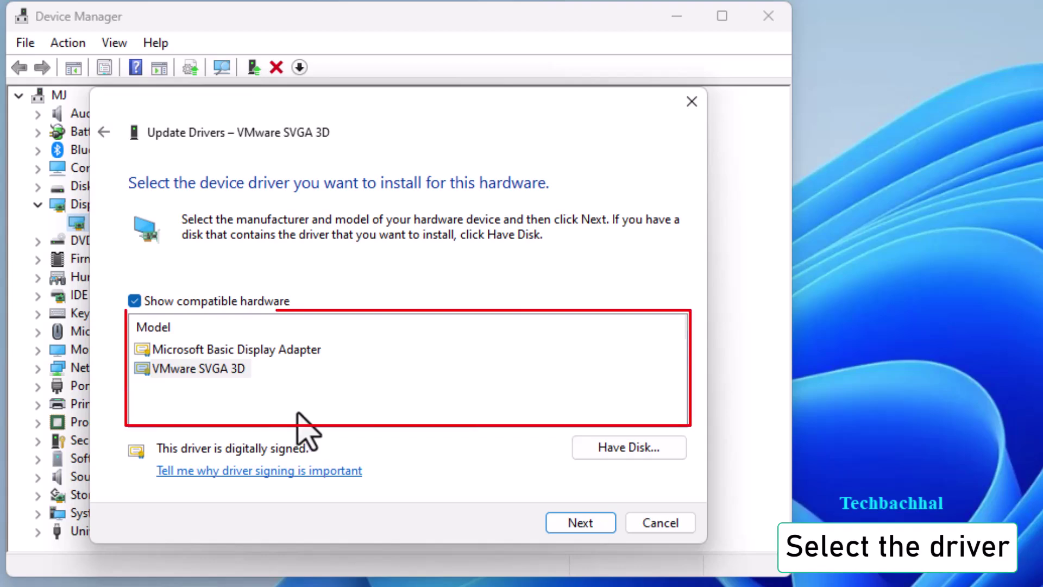
left_click(199, 369)
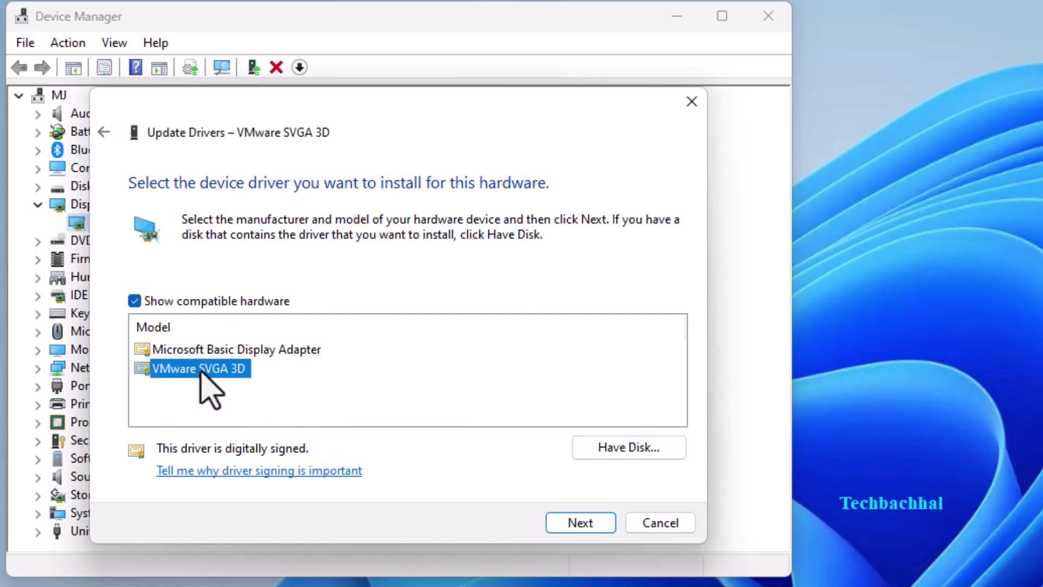
left_click(581, 522)
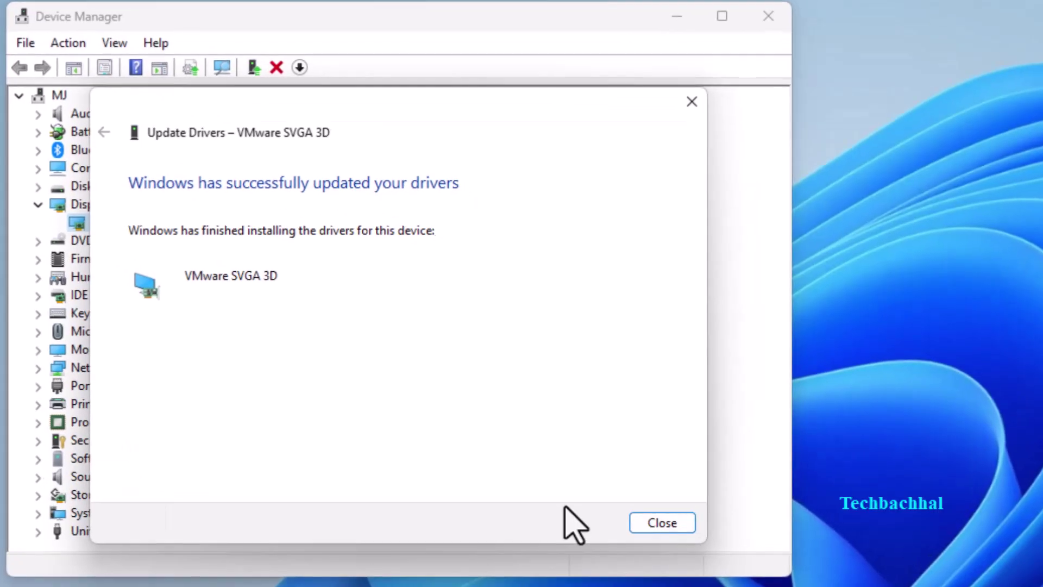
left_click(662, 522)
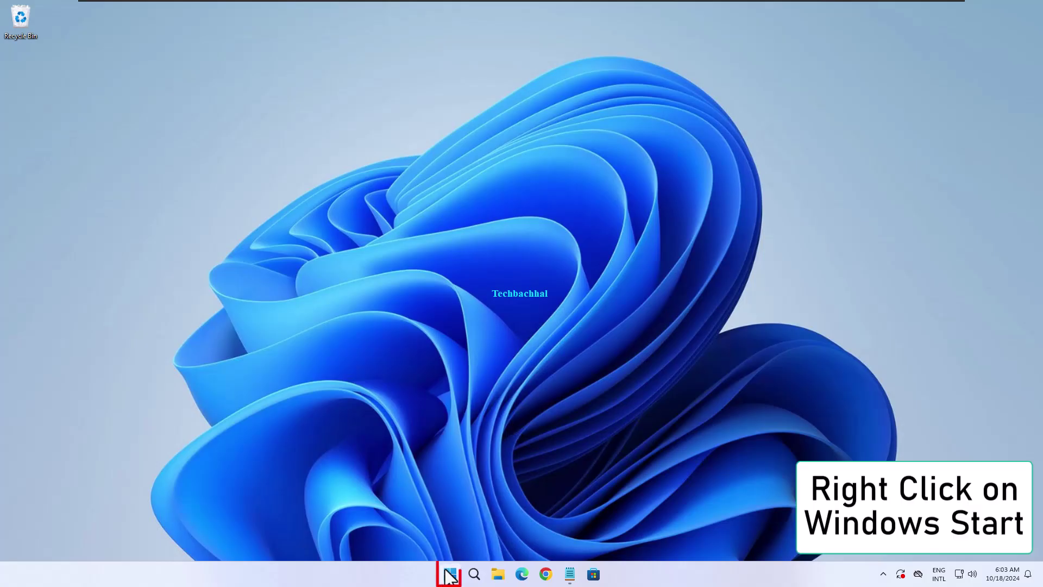
Step: Reopen the Settings app from the Start button's Win+X menu
right_click(449, 575)
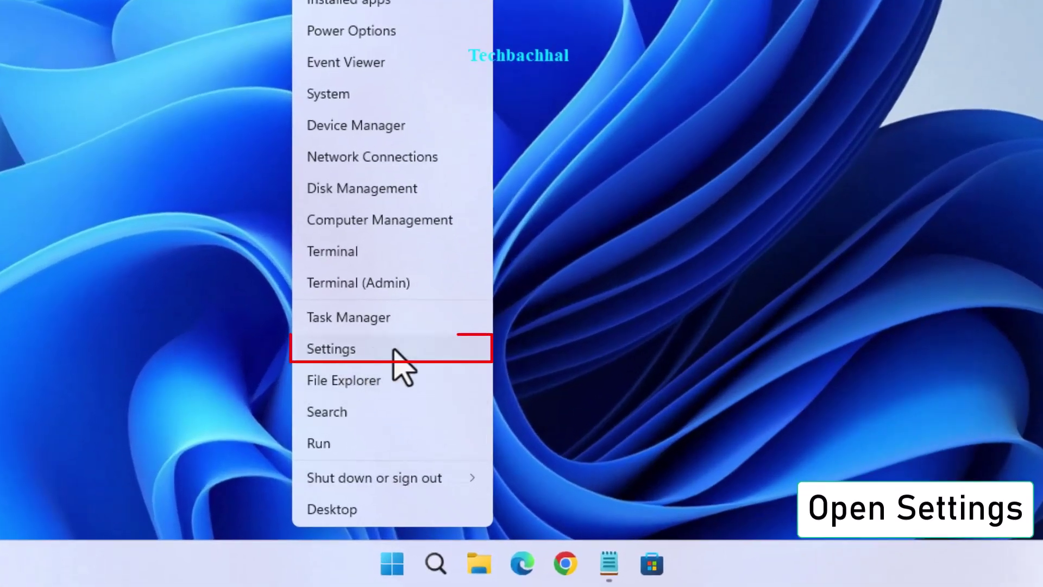
left_click(358, 350)
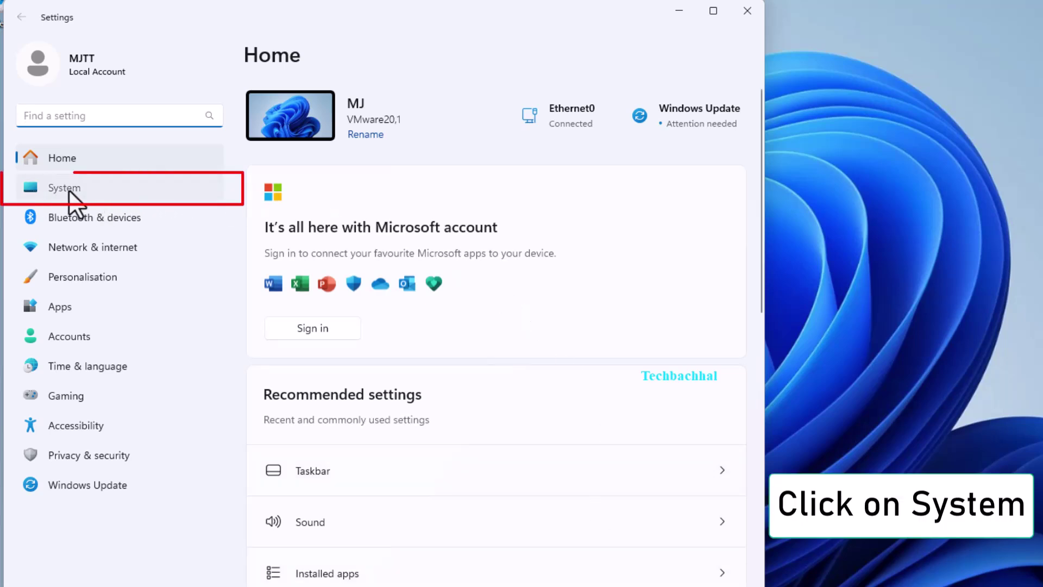
Step: Set System > Display scale to 100% (Recommended) and close Settings
left_click(74, 189)
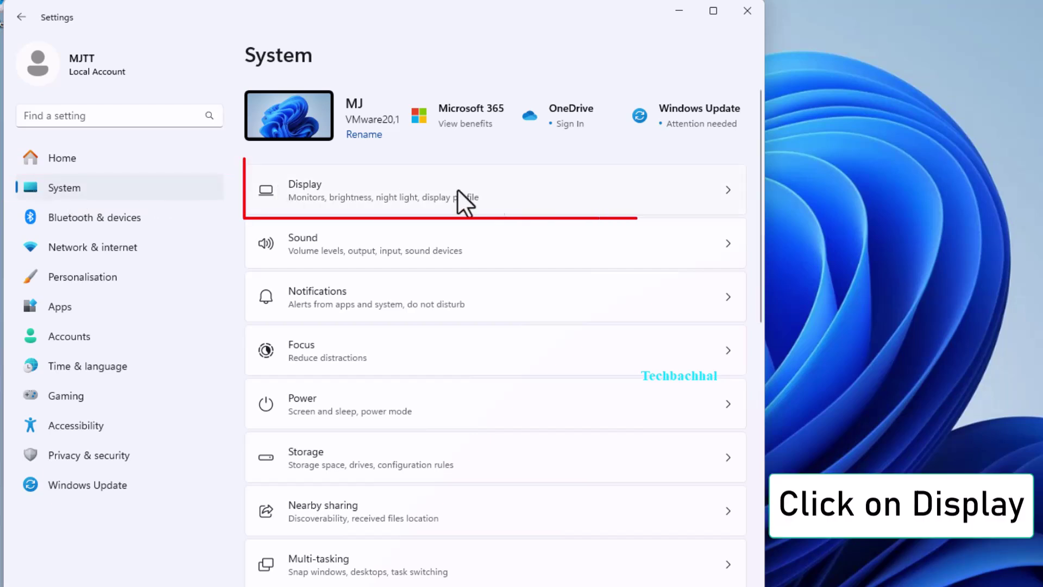
left_click(402, 184)
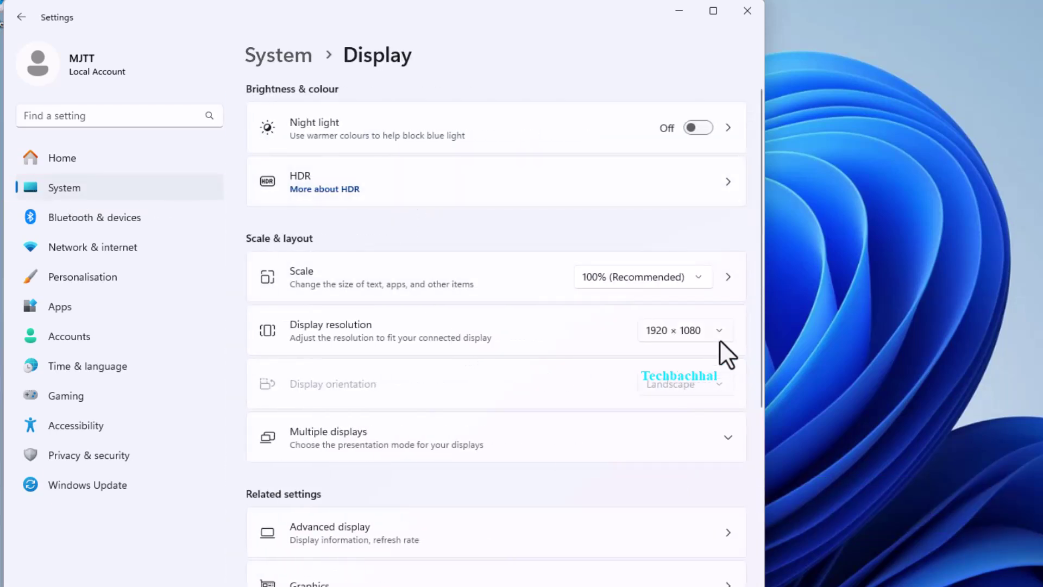
left_click(651, 271)
left_click(622, 278)
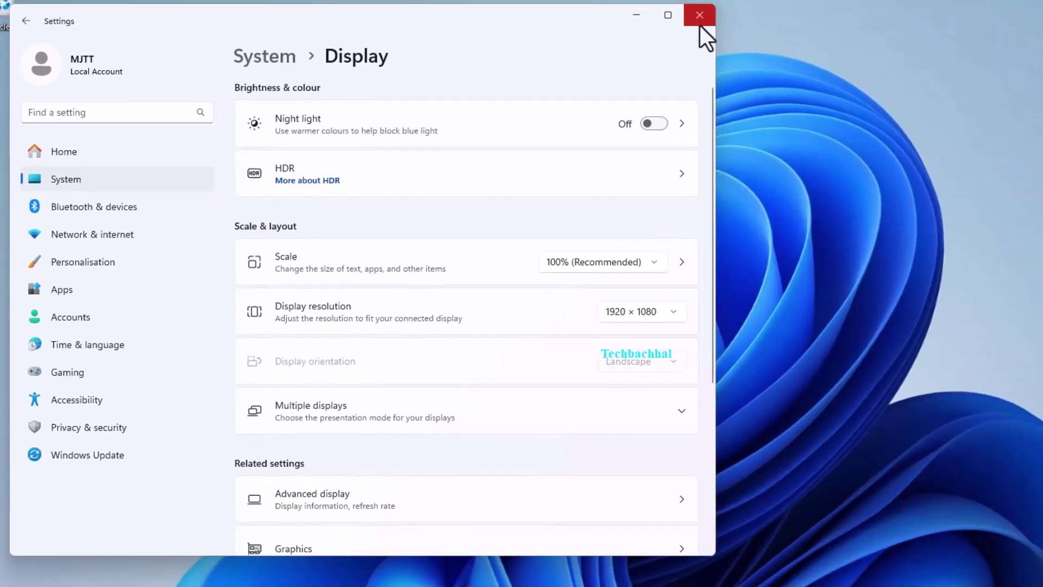
left_click(748, 10)
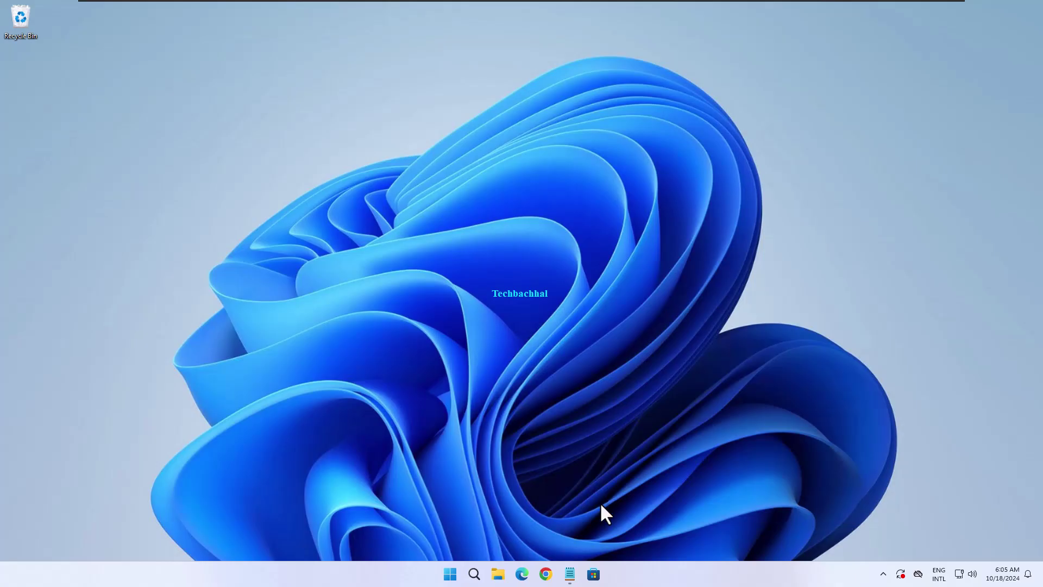
Step: Search for cmd and run Command Prompt as administrator, approving the UAC prompt
left_click(474, 574)
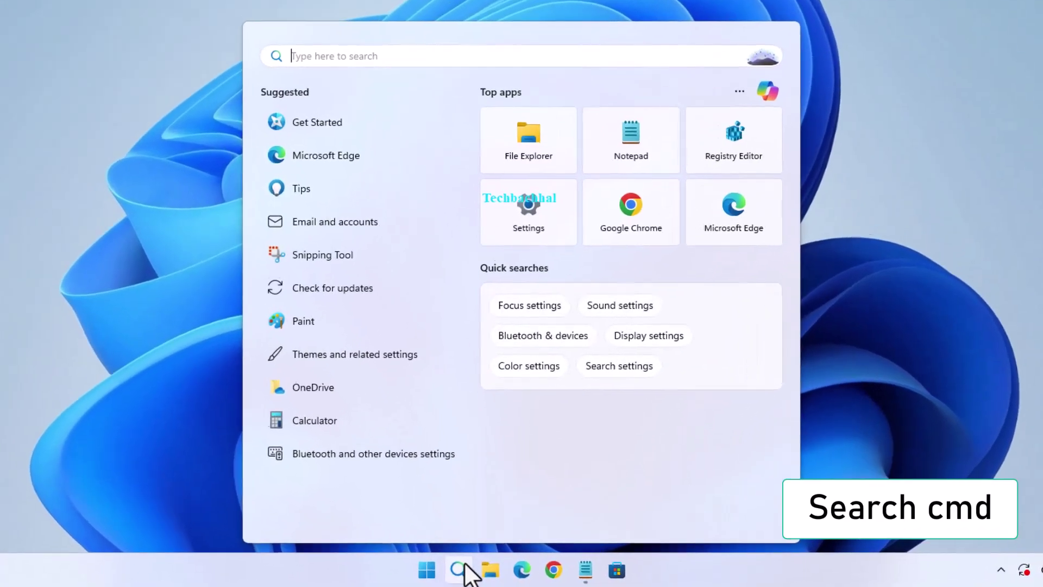
type("cmd")
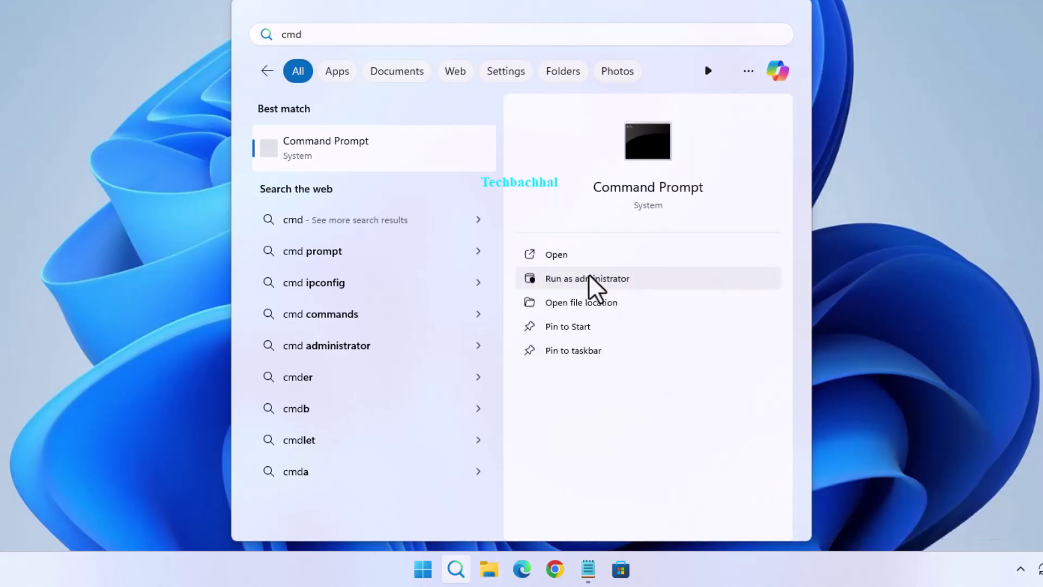
left_click(588, 278)
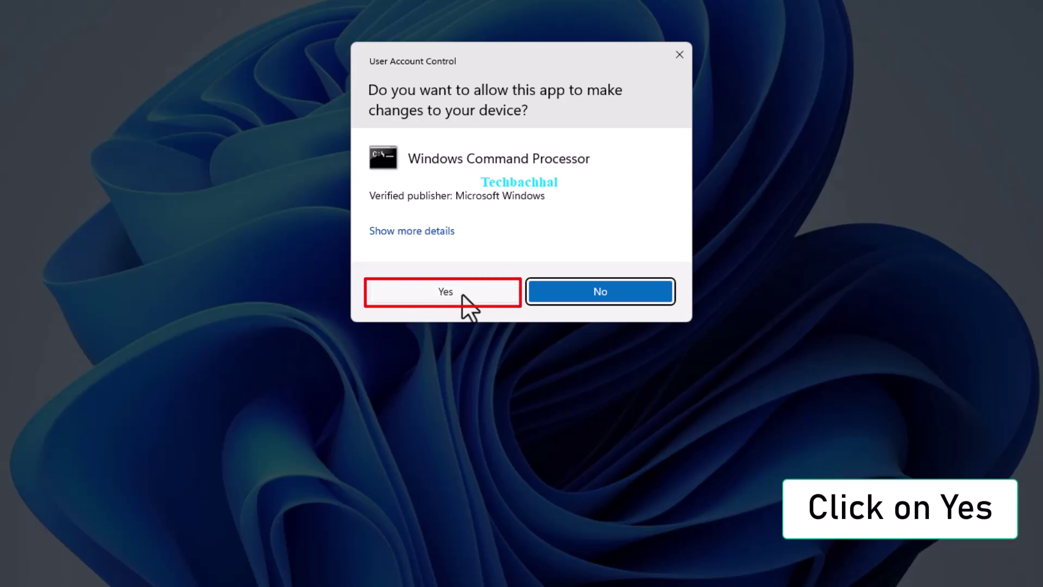
left_click(462, 293)
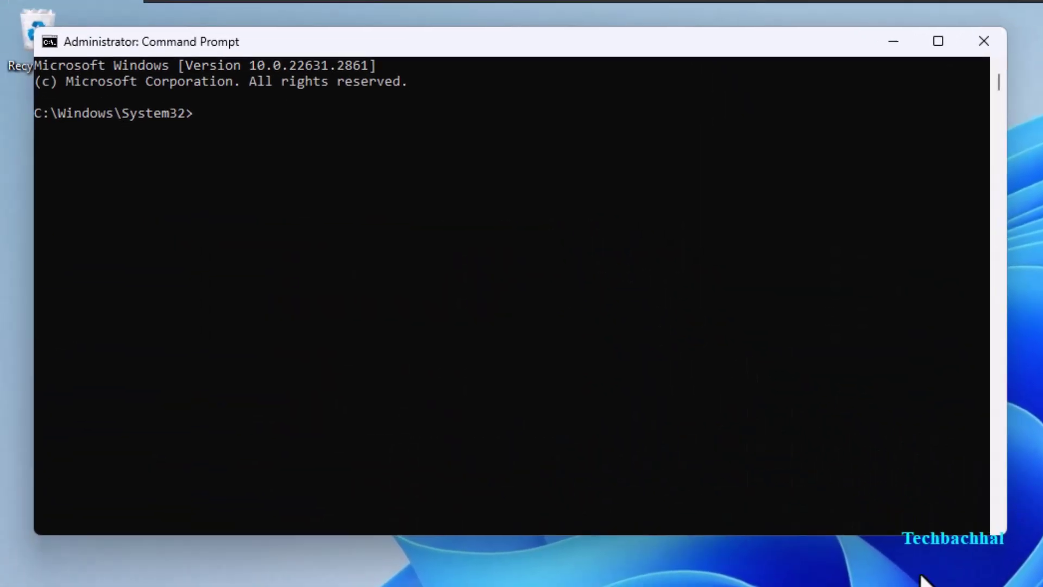
type("m")
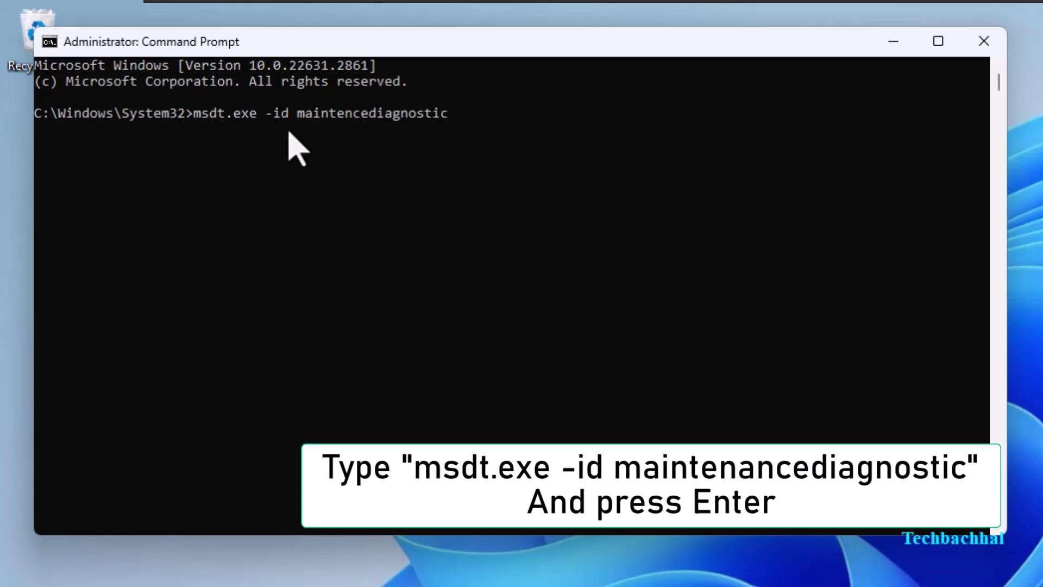
Step: Run 'msdt.exe -id maintenancediagnostic', which reports the online troubleshooting service is disabled
key("Return")
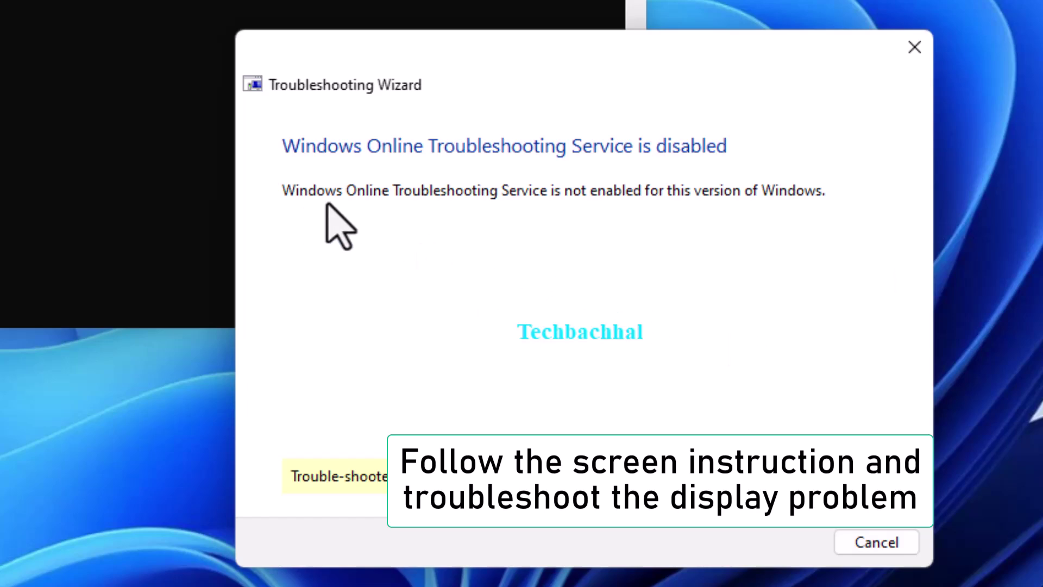
Step: Close the Troubleshooting Wizard and run sfc /scannow in the elevated Command Prompt
left_click(914, 47)
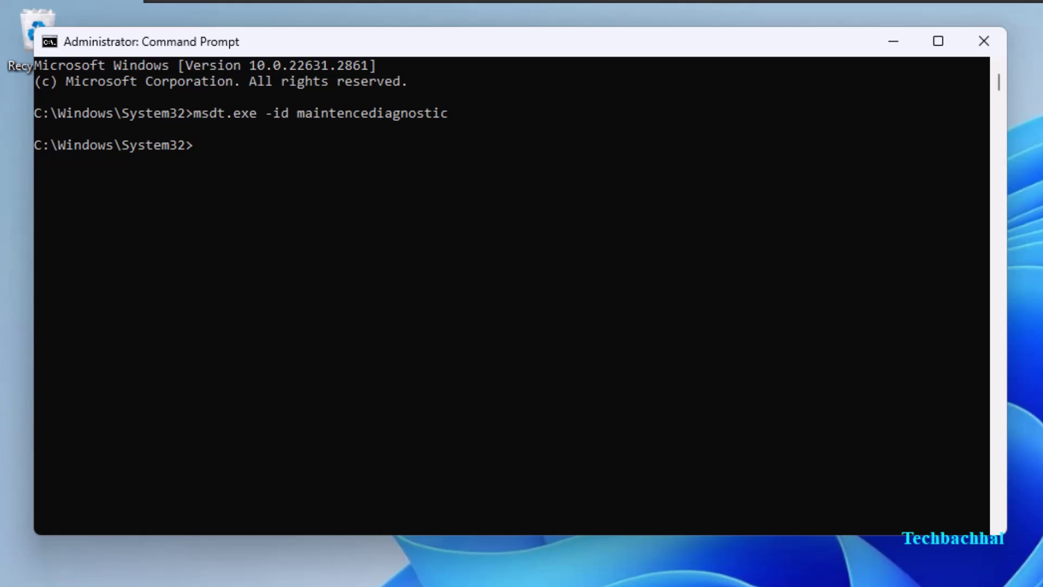
left_click(277, 322)
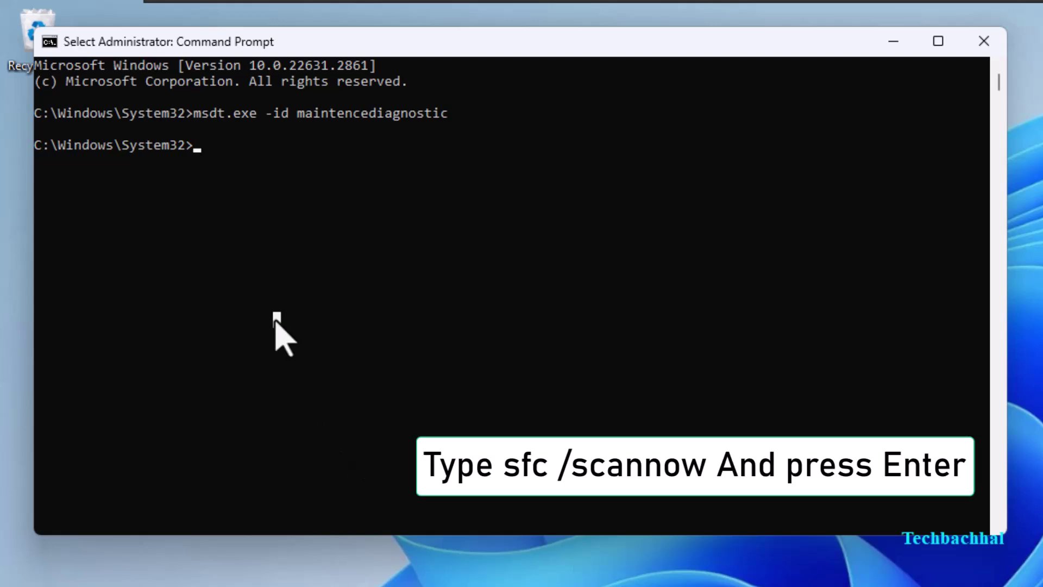
type("sfc /scannow")
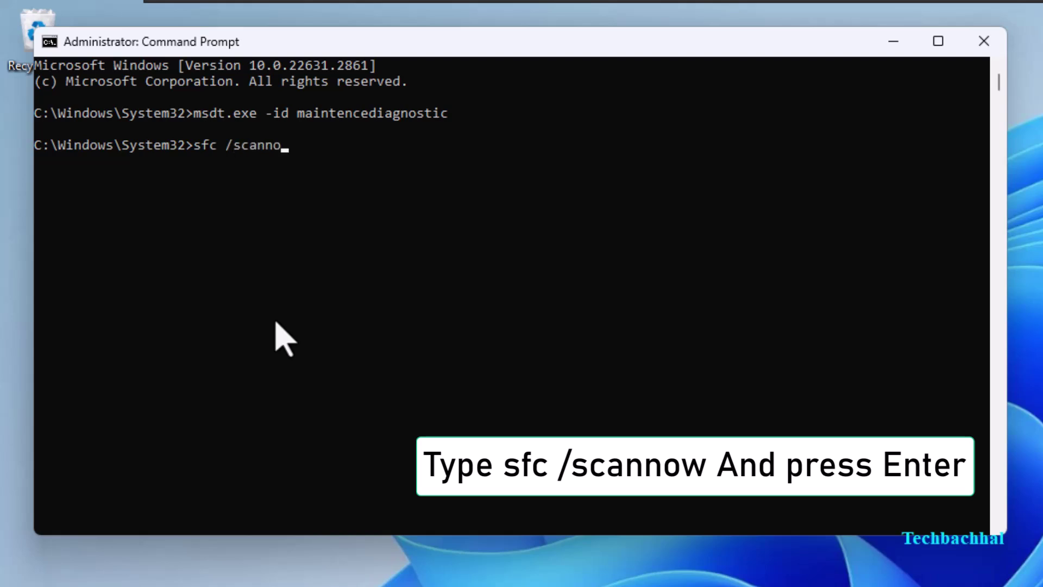
key("Return")
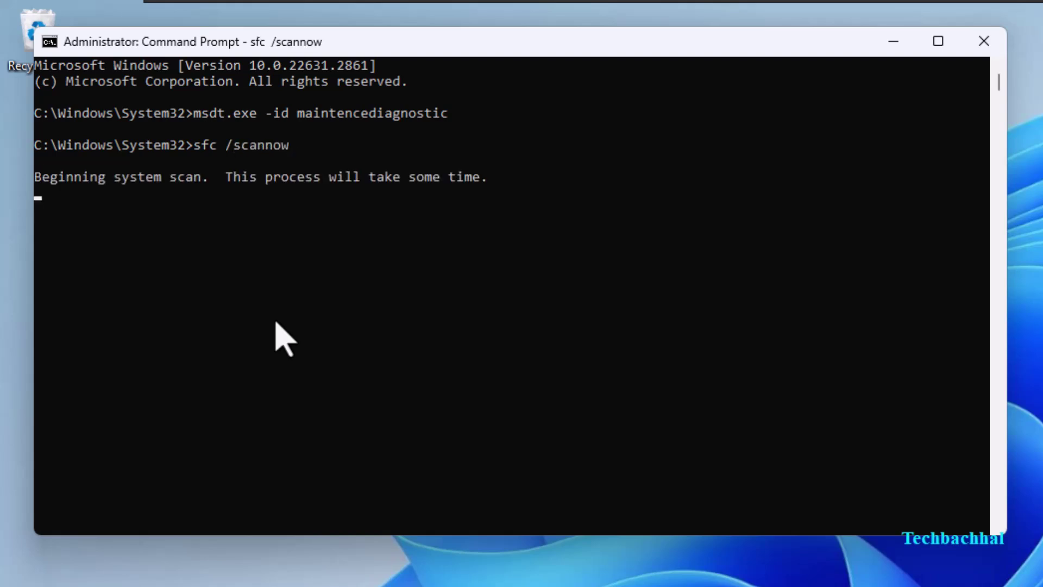